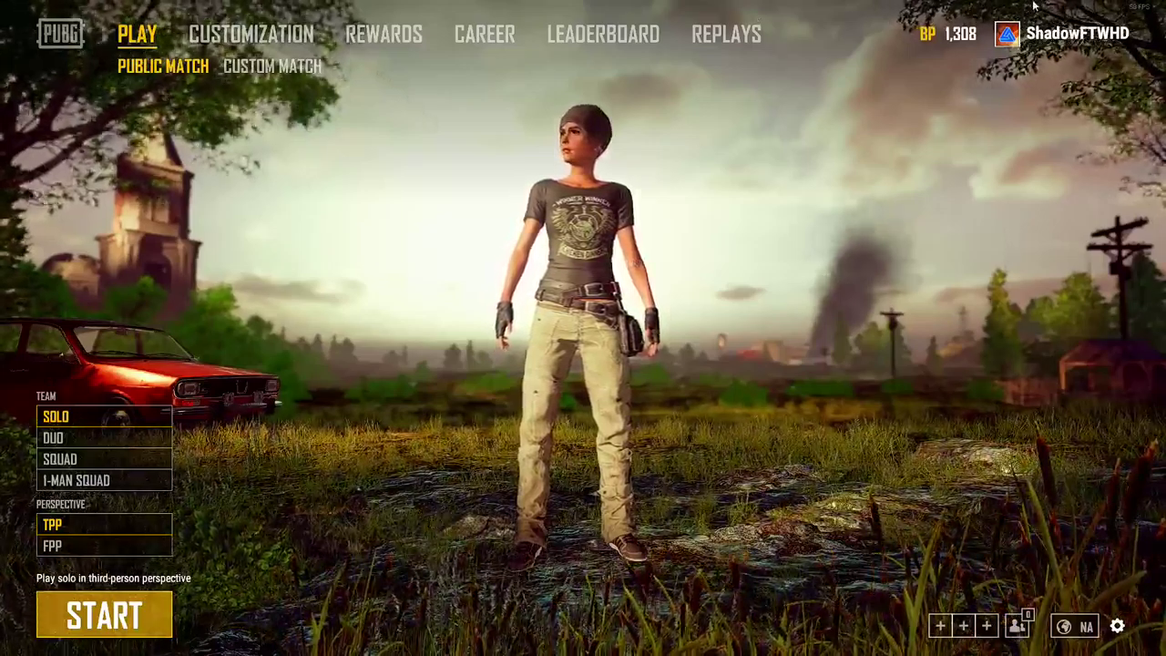
Step: Open the game's graphics settings and check the available Display Mode options
click(1119, 626)
click(596, 325)
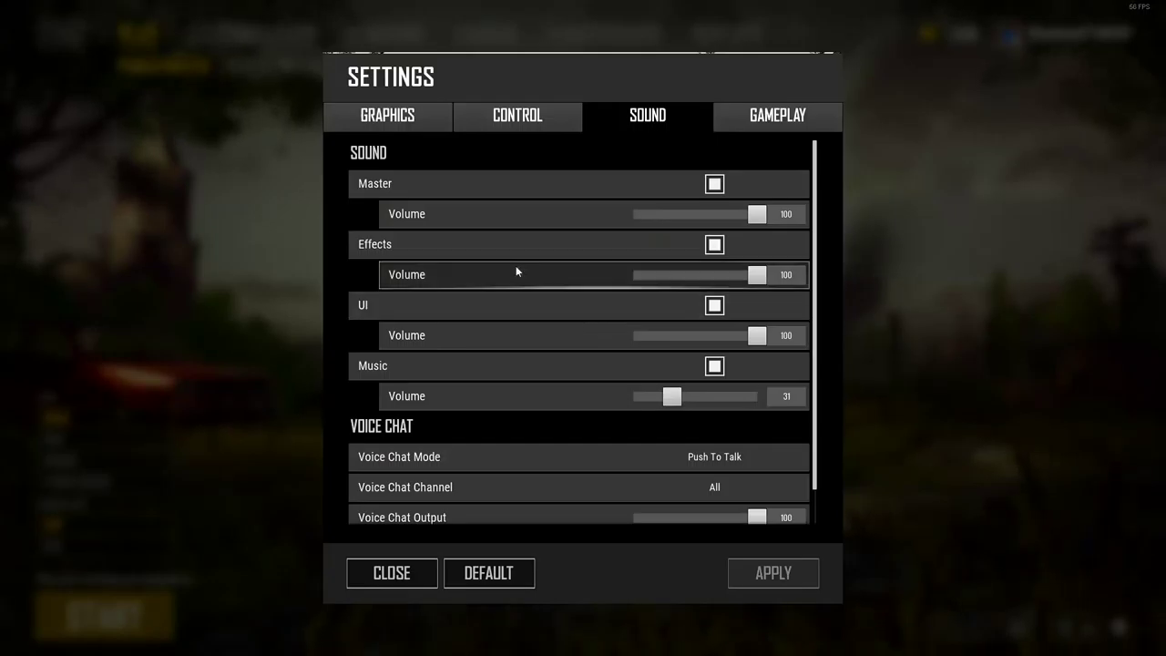
click(416, 126)
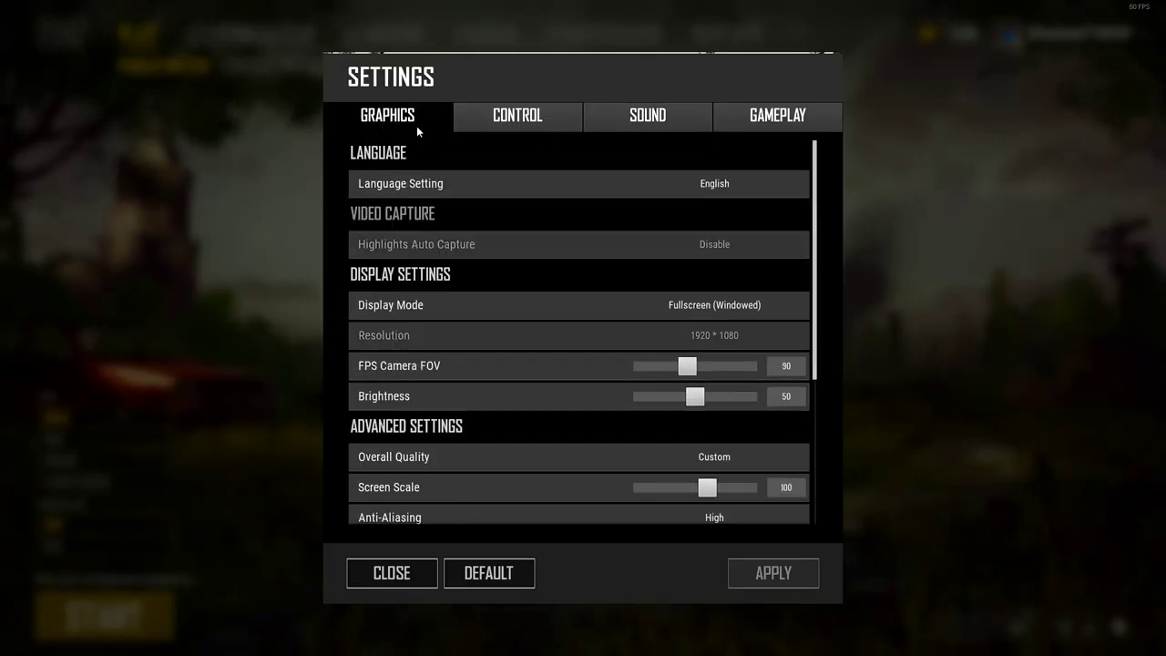
drag(814, 296, 793, 450)
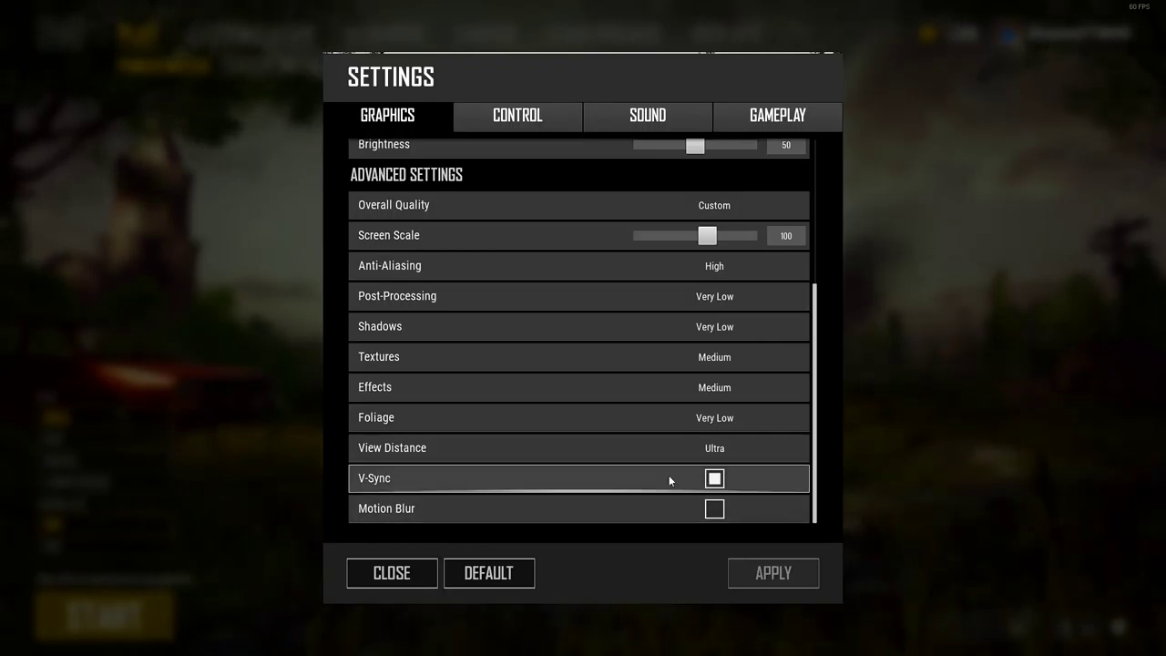
scroll(717, 487, up, 1)
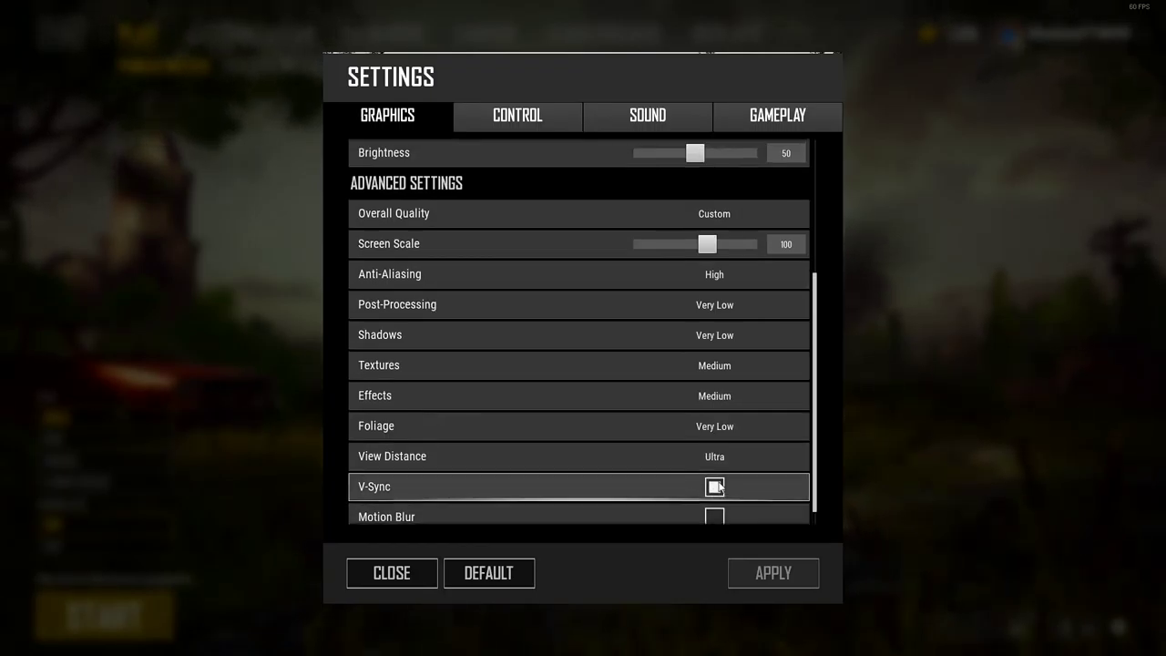
scroll(718, 488, up, 5)
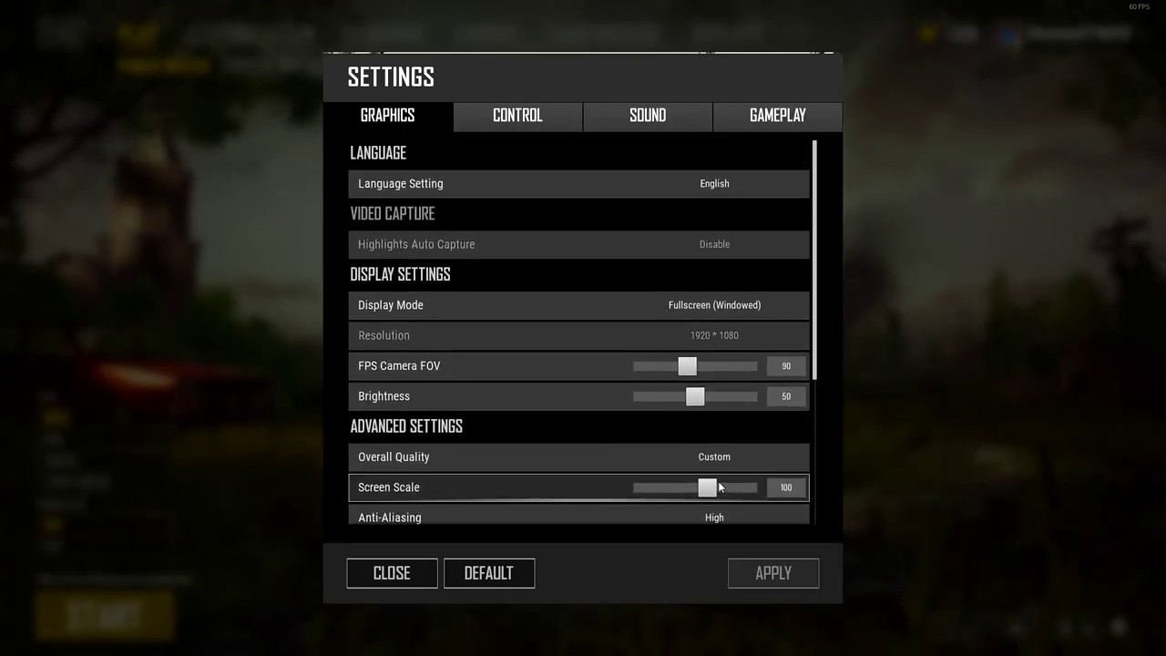
click(750, 305)
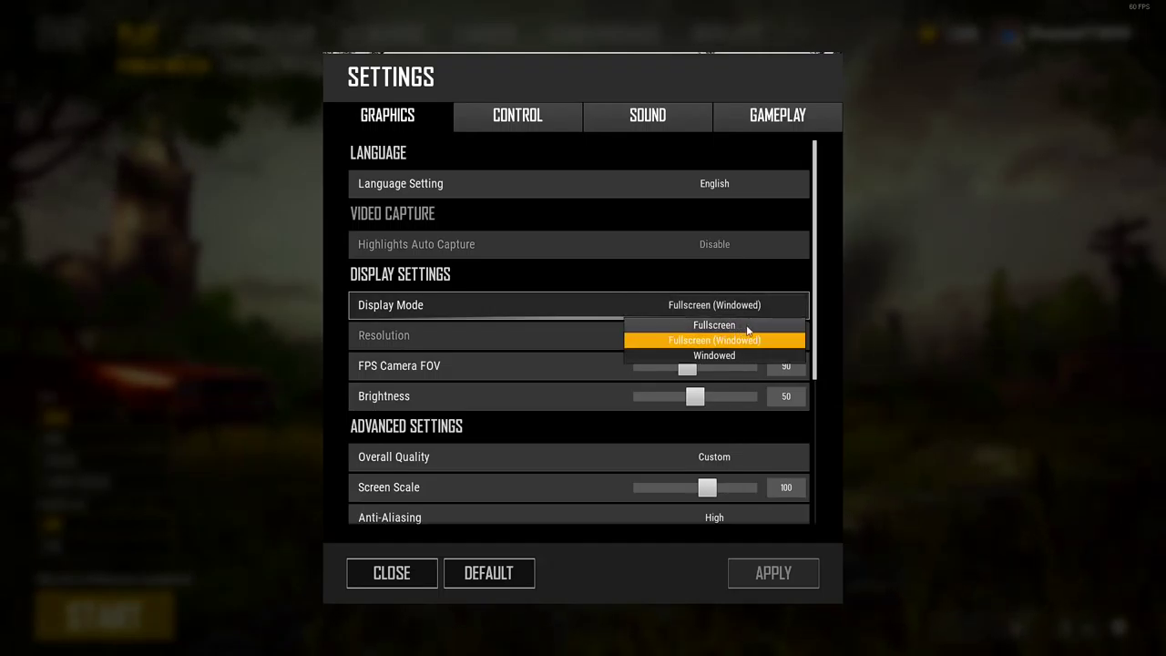
click(717, 277)
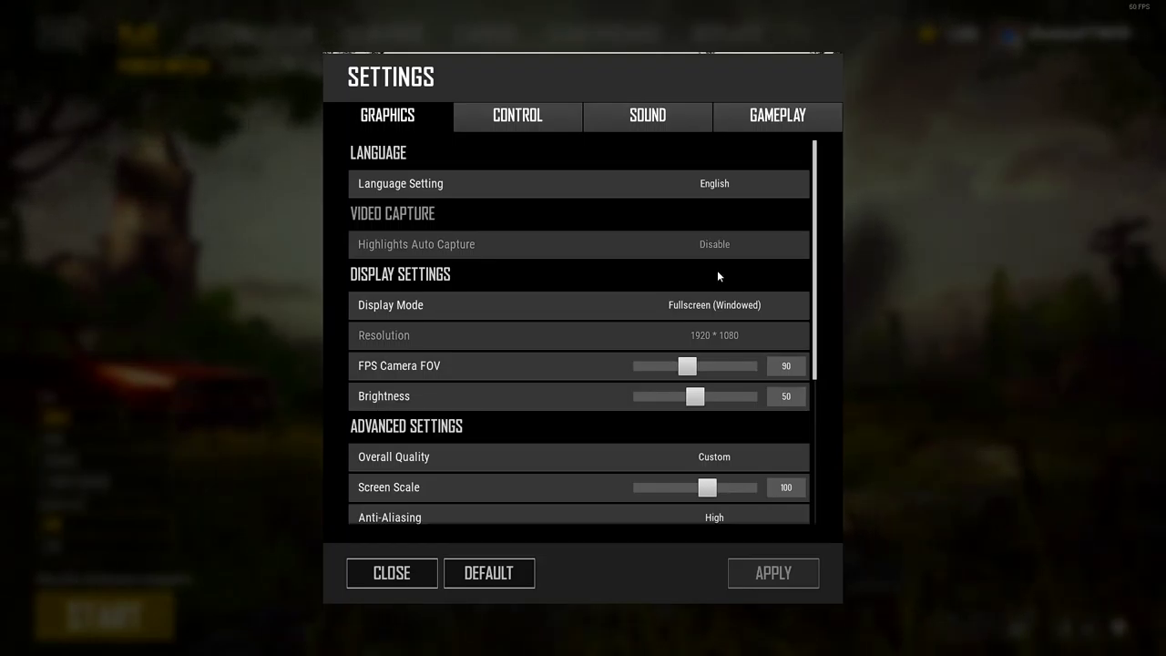
Step: Review the display and advanced graphics settings down to V-Sync and Motion Blur, and close the settings
scroll(718, 271, down, 5)
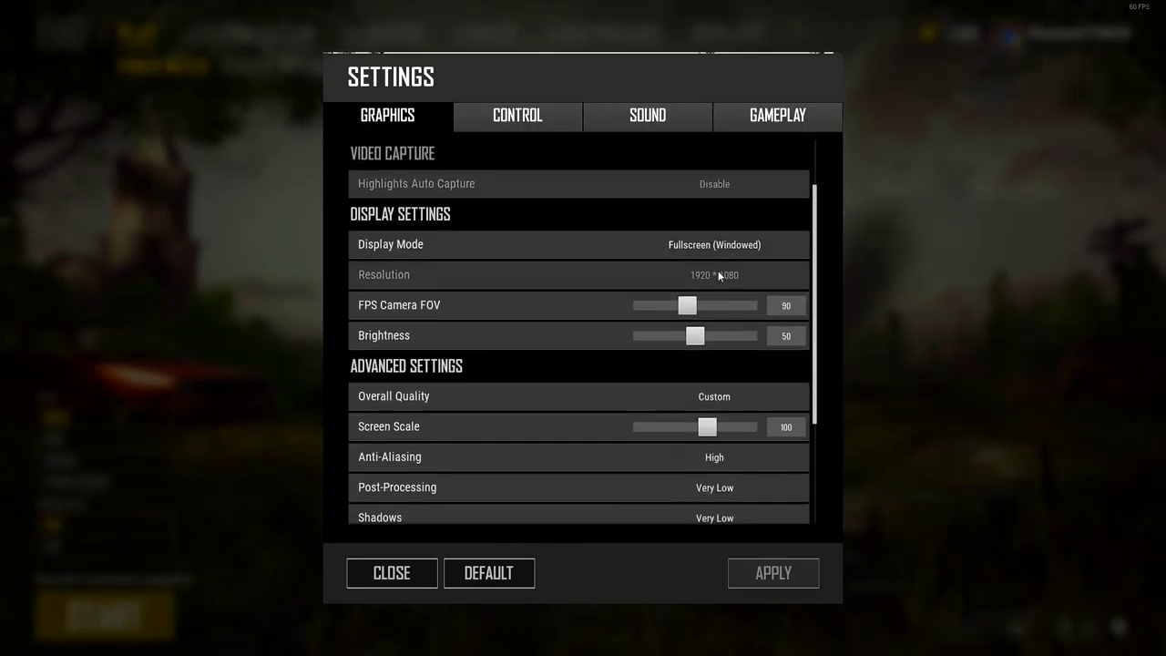
scroll(718, 273, down, 1)
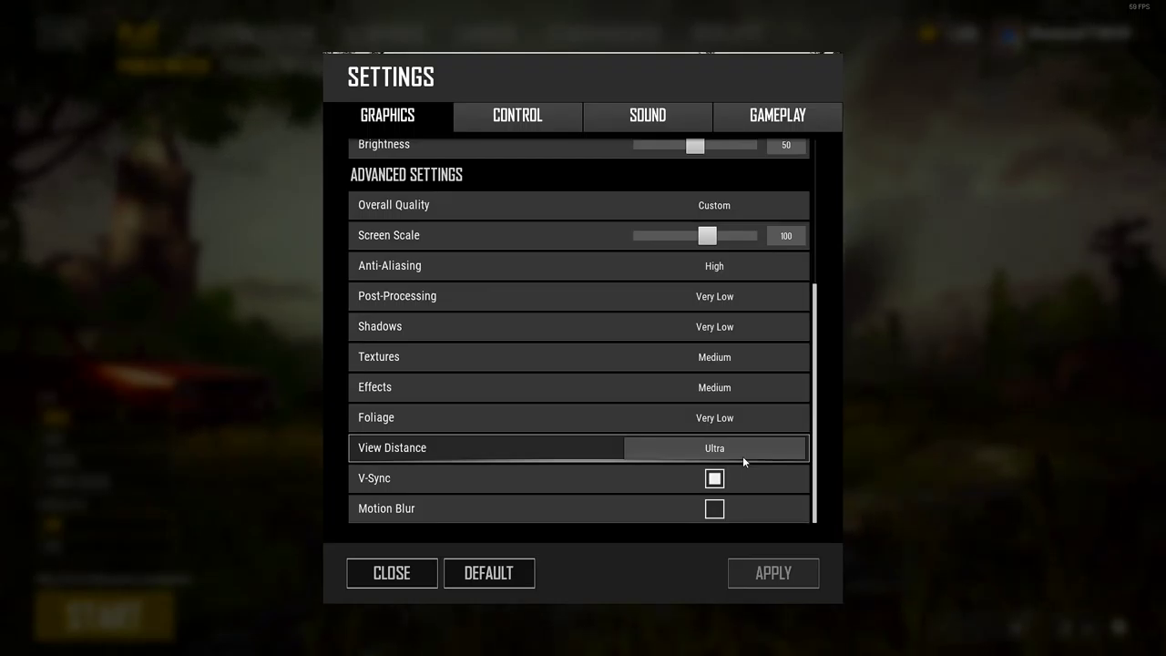
scroll(726, 200, up, 5)
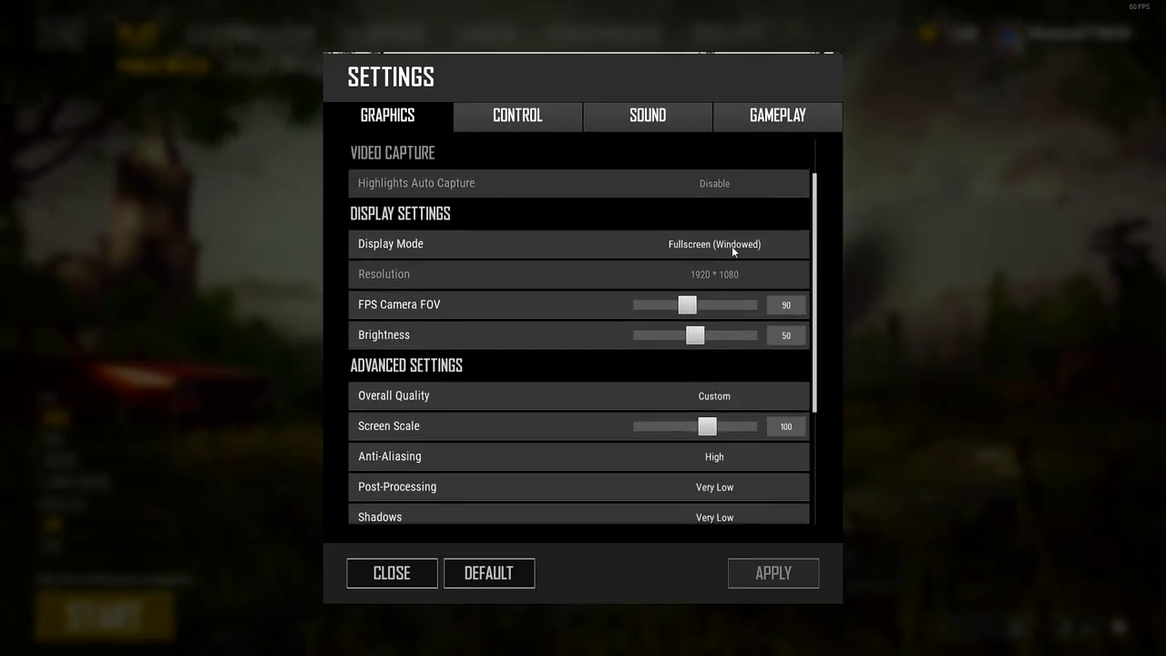
scroll(742, 246, down, 5)
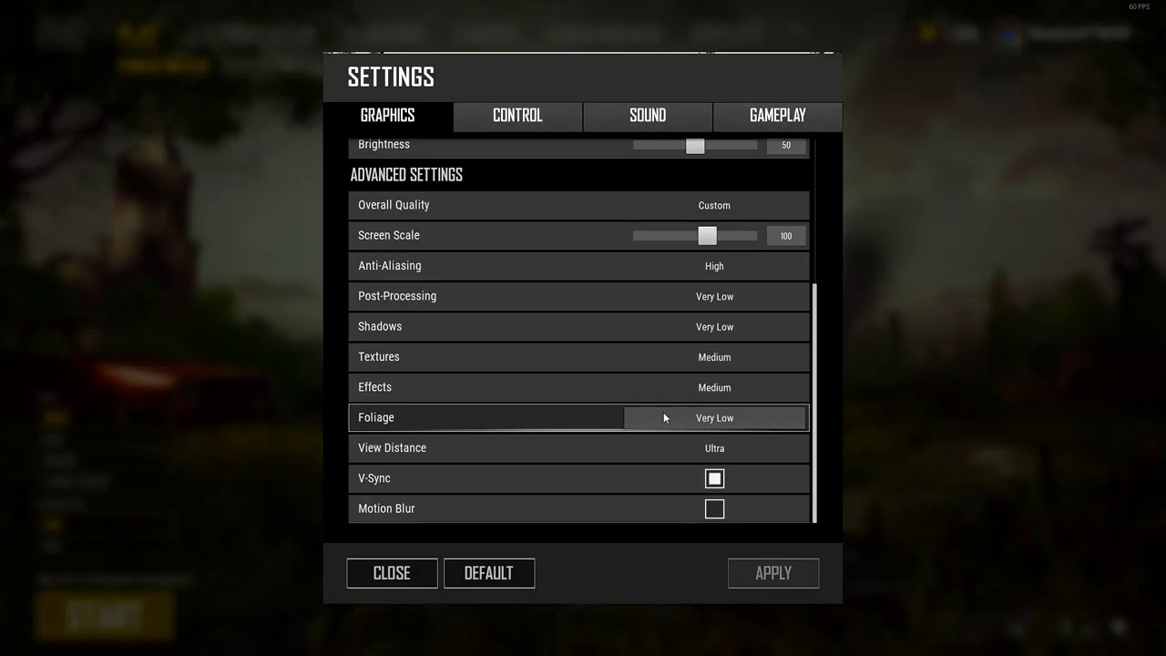
scroll(663, 417, up, 5)
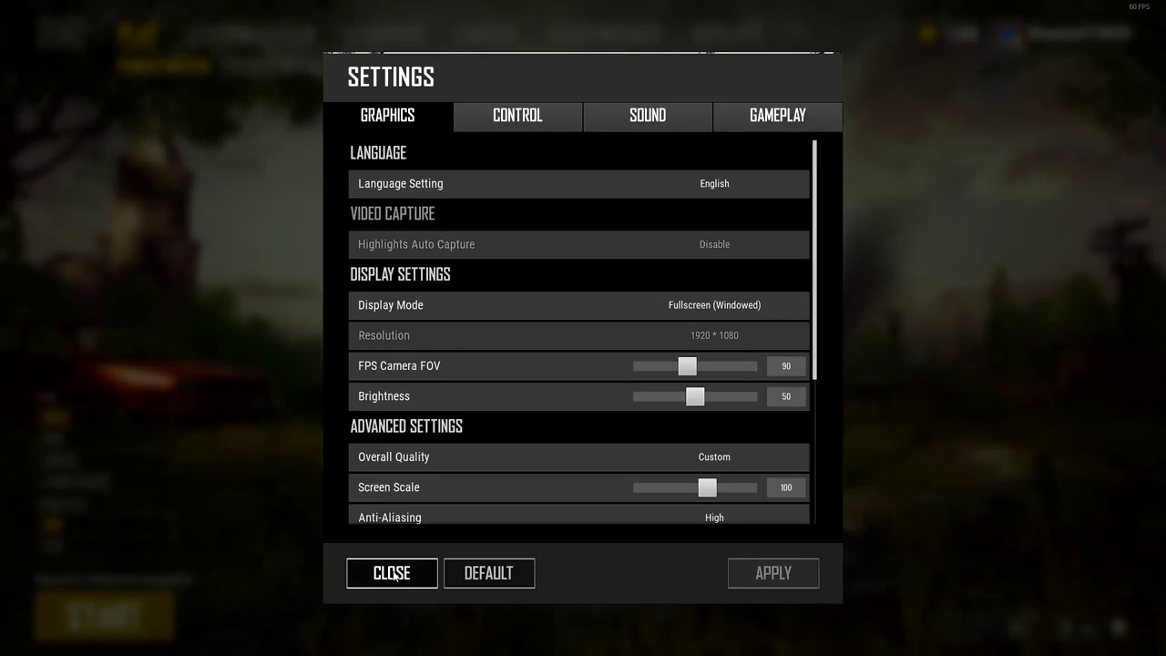
click(393, 574)
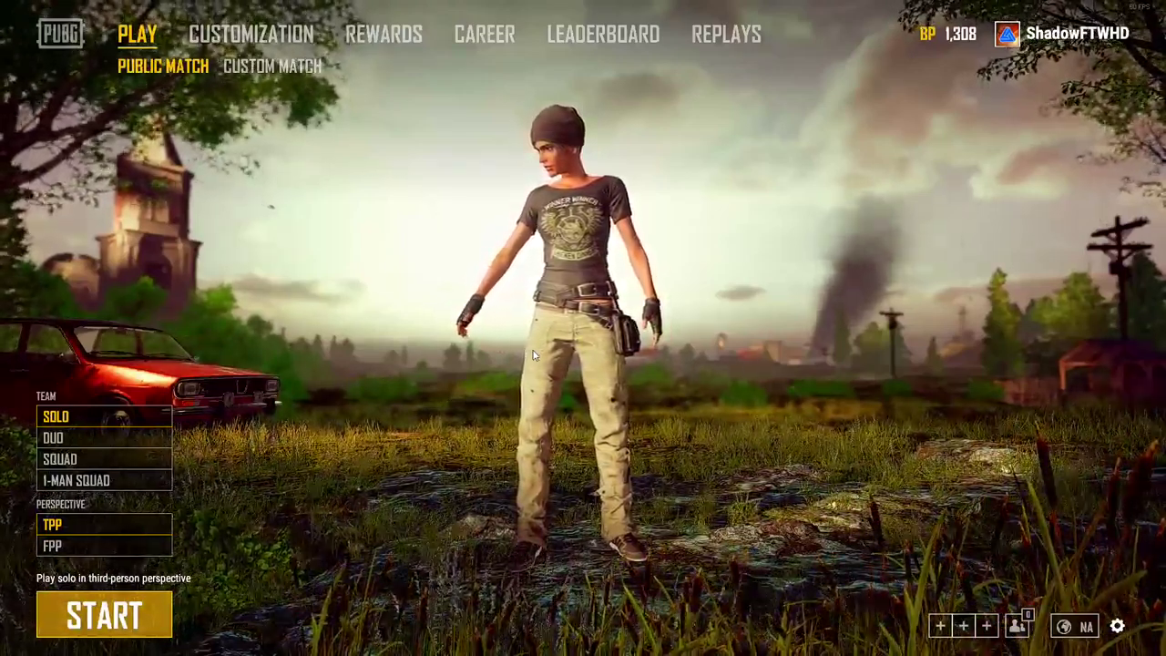
Step: Switch to the Steam library and open the launch options in the properties of PLAYERUNKNOWN'S BATTLEGROUNDS
key(super)
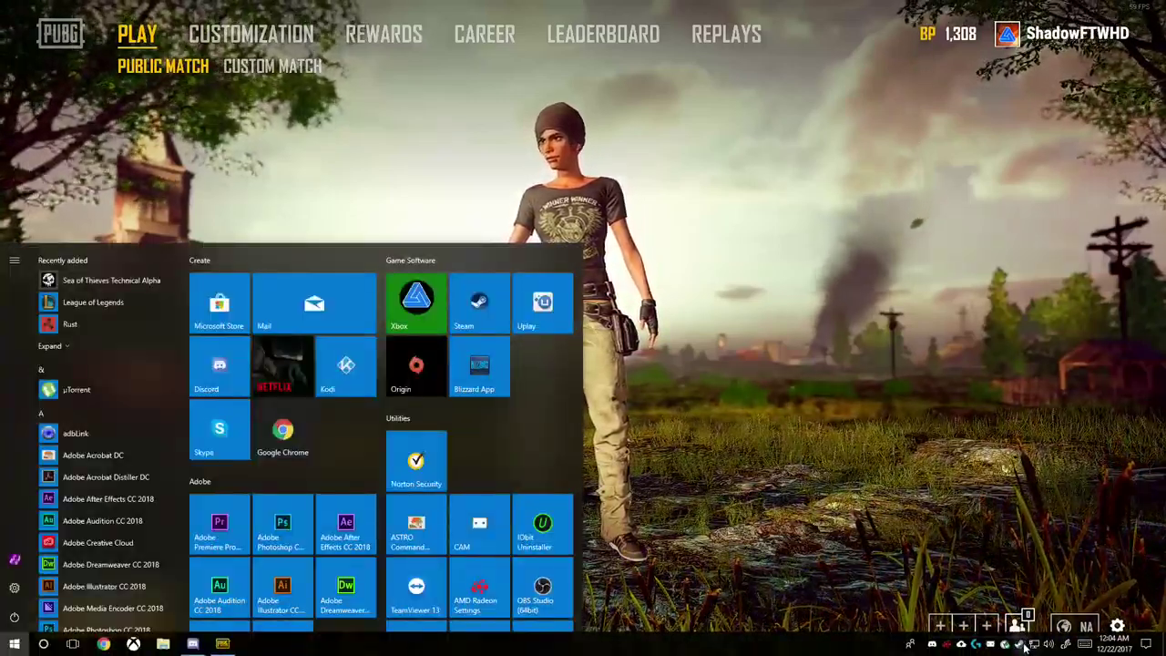
key(super)
right_click(1018, 643)
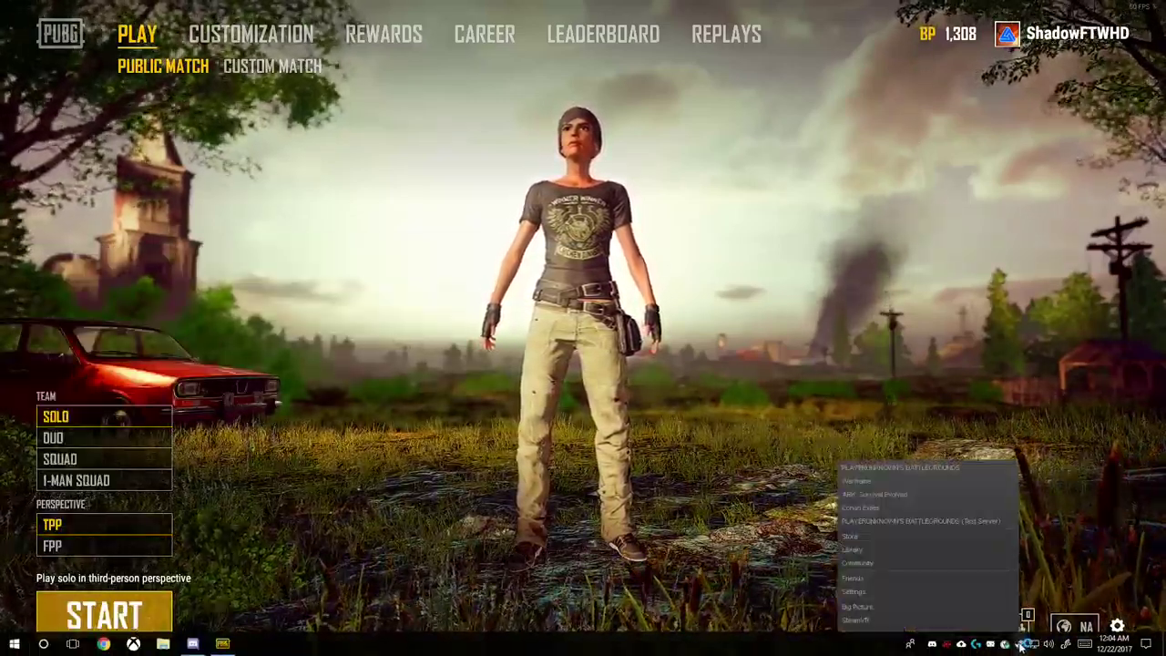
click(900, 551)
right_click(143, 305)
click(173, 472)
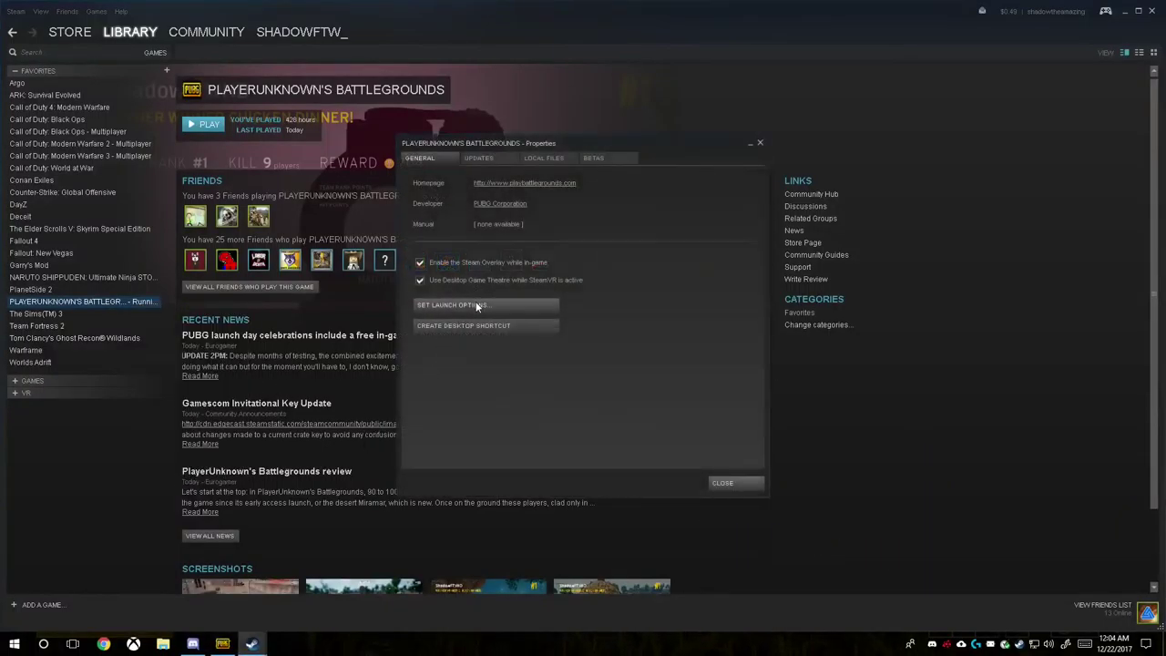
click(475, 306)
Step: Examine the whole launch options line, from the refresh rate and memory parameters to the available-cores parameter at its end
key(ctrl+a)
key(End)
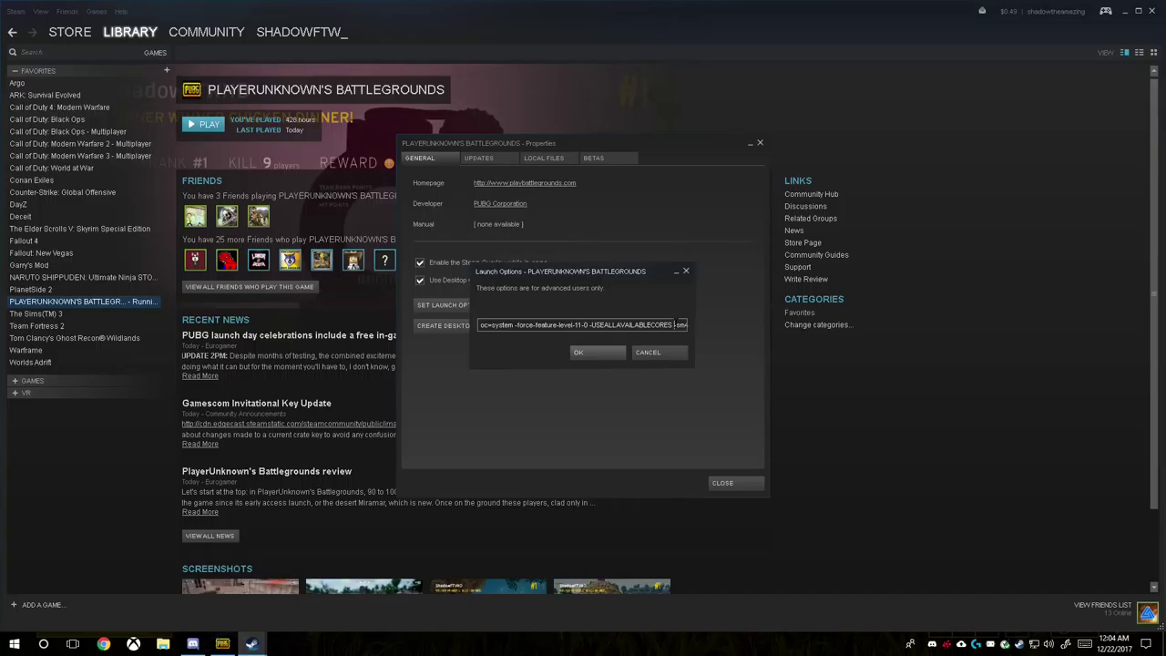
key(ctrl+a)
double_click(494, 324)
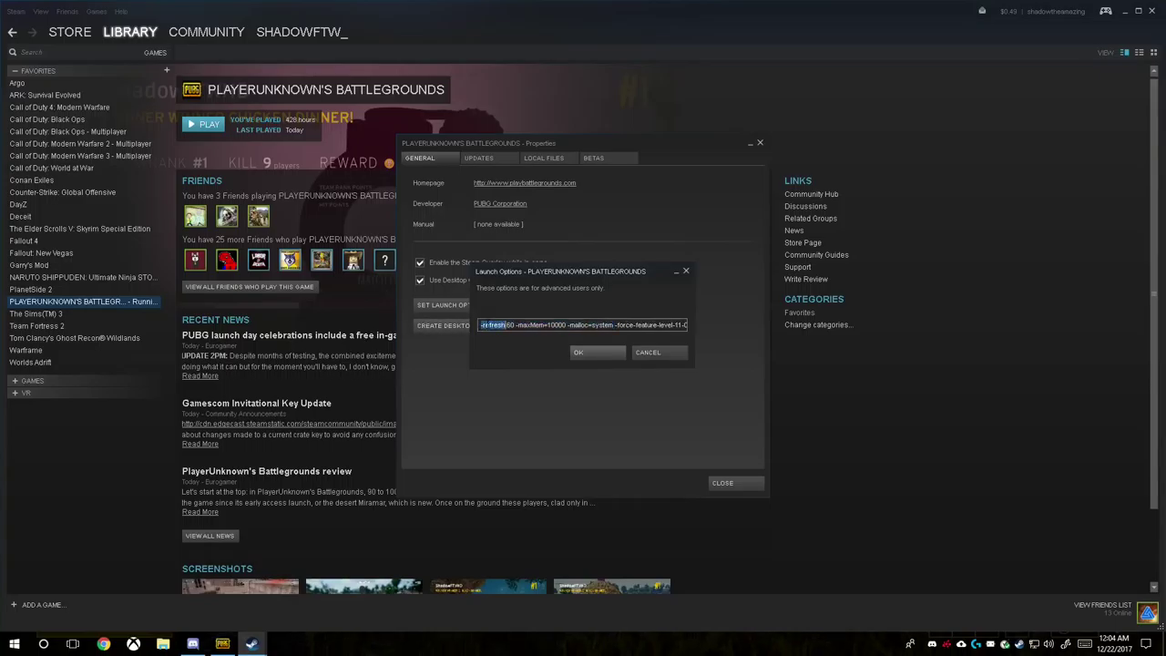
click(506, 324)
double_click(495, 325)
click(545, 324)
drag(546, 324, 681, 325)
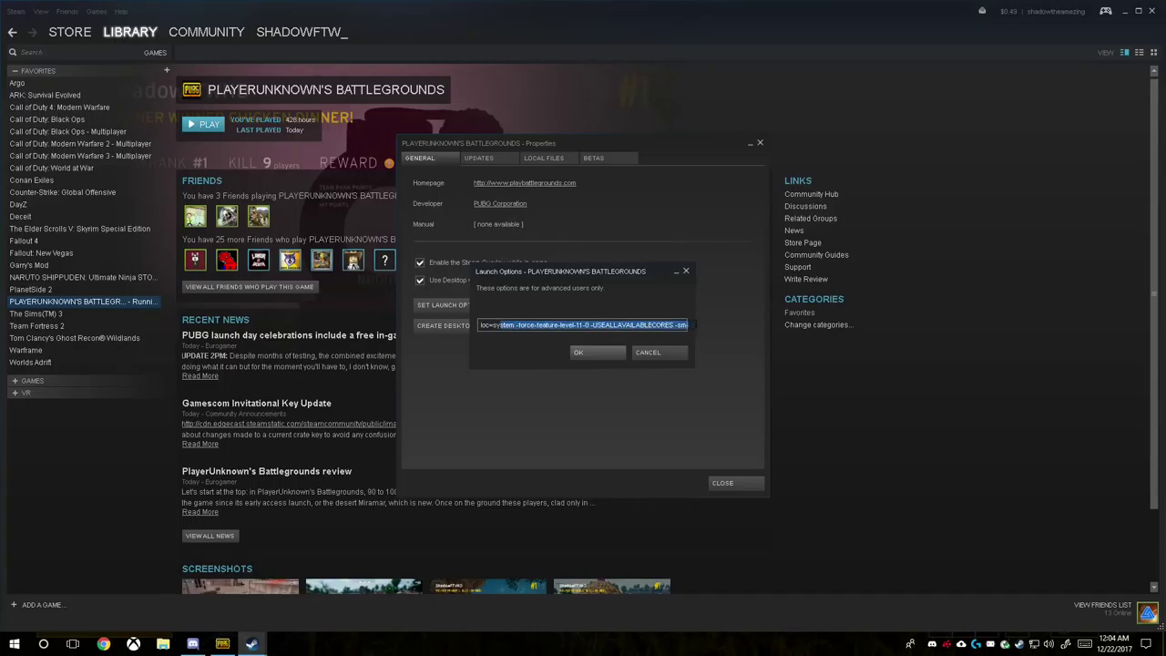
click(636, 325)
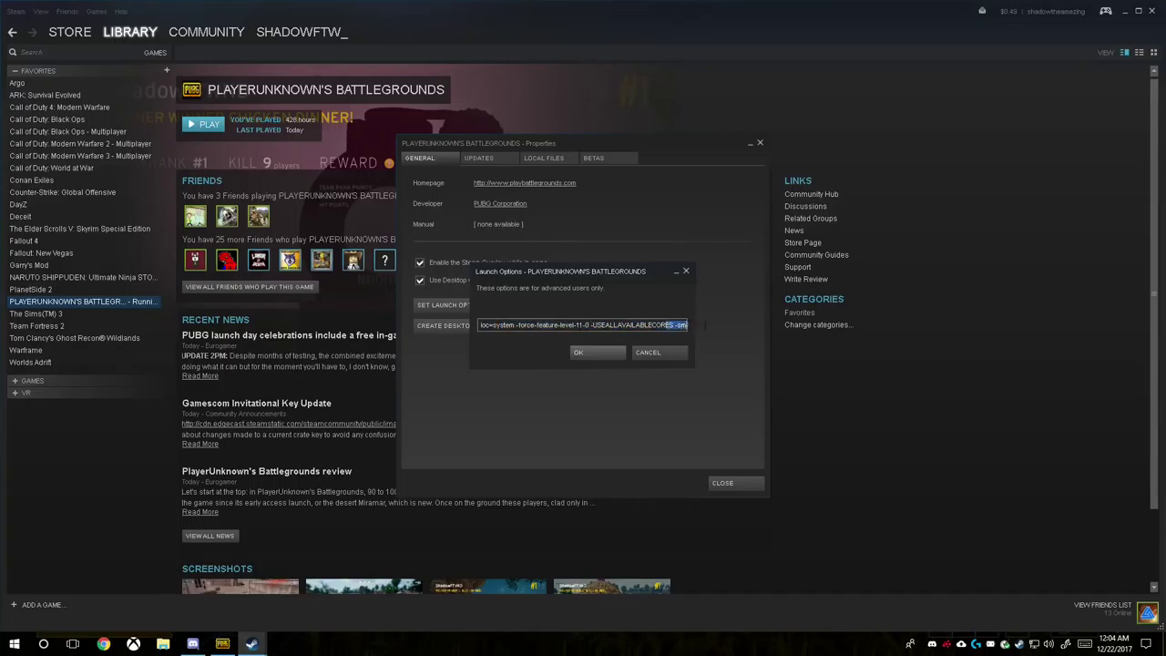
drag(683, 325, 442, 326)
click(571, 324)
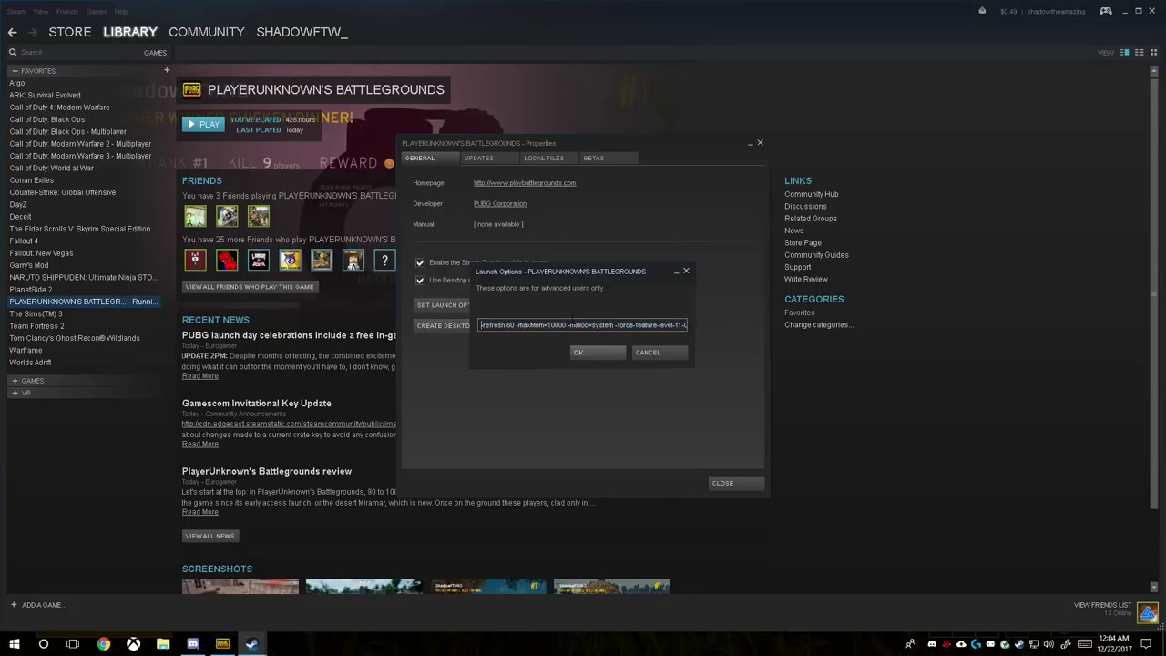
double_click(556, 325)
click(515, 324)
key(ctrl+a)
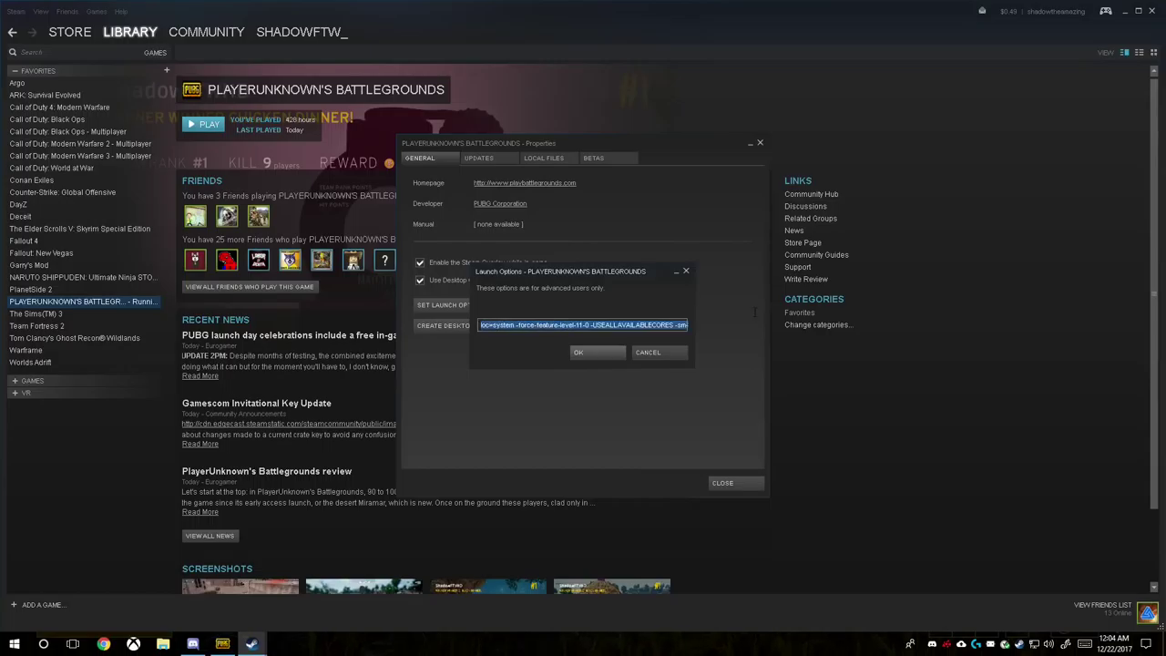
click(481, 324)
key(Right)
key(Right)
key(Right)
key(Right)
key(Right)
key(Right)
key(Right)
key(Right)
key(Right)
key(Right)
key(Right)
key(Right)
key(Right)
key(Right)
key(Right)
key(Right)
key(Right)
key(Right)
key(Right)
key(Right)
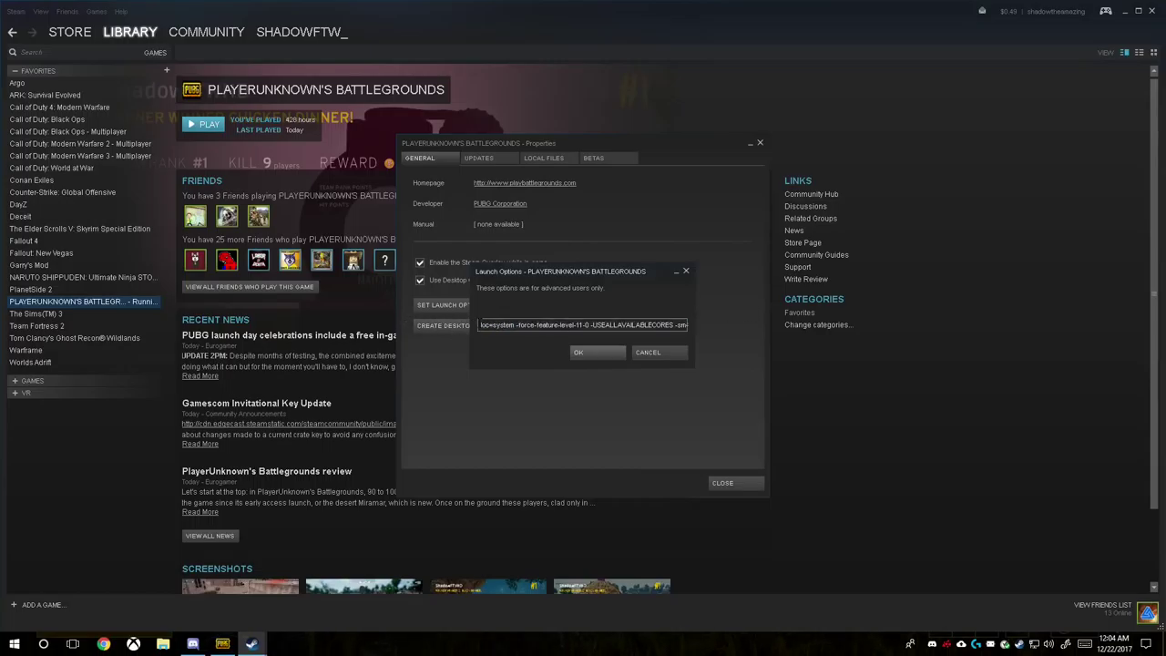
Step: Accept the launch options, close the game's properties and switch back to PUBG
click(616, 354)
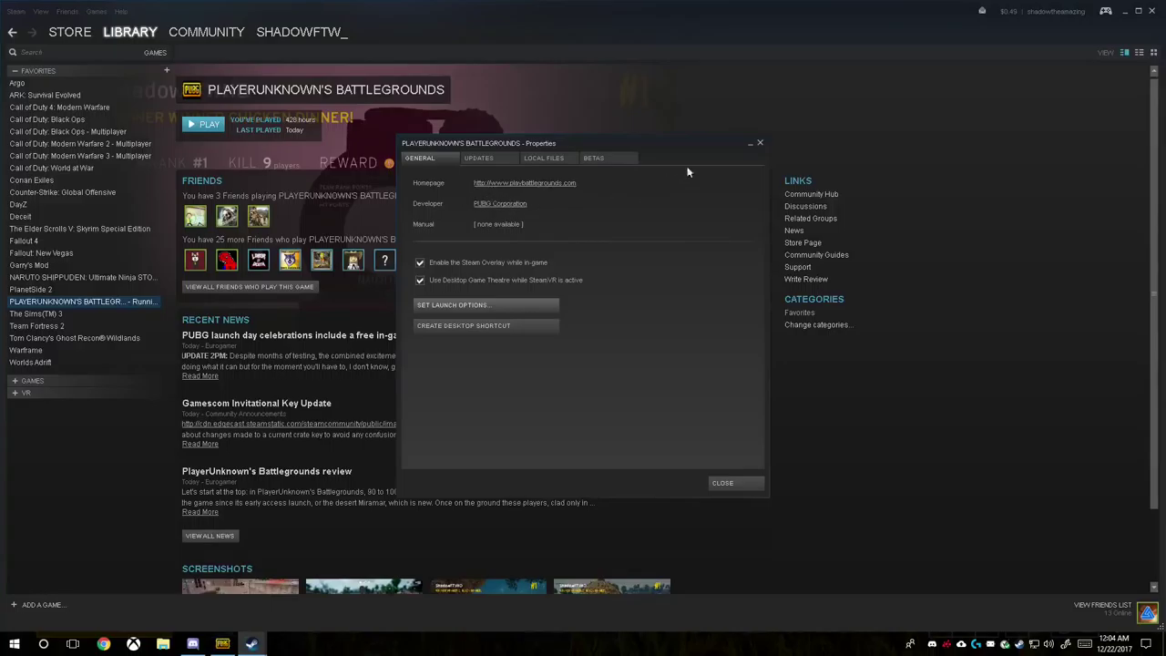
click(760, 143)
key(alt+Tab)
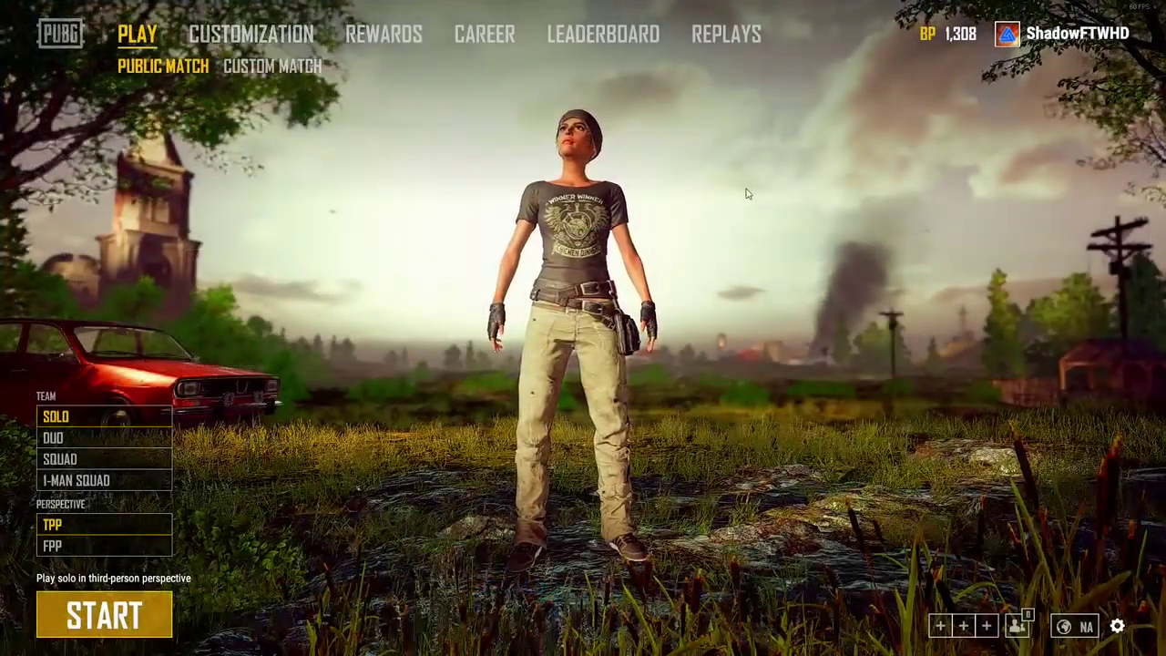